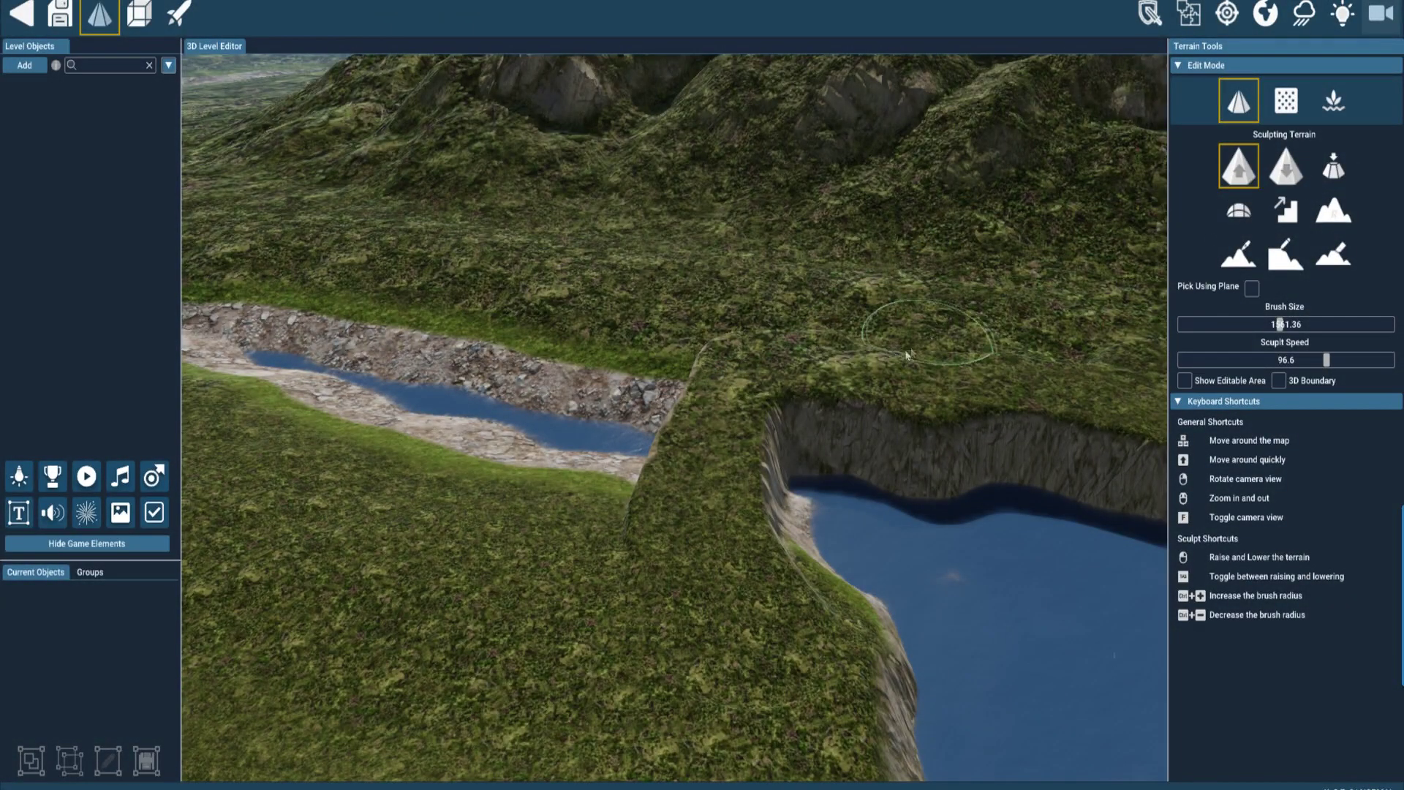
- Raise two peaks on the grass in front of the river, and dig the same area down into a water-filled basin
{"action": "mouse_move", "coordinate": [534, 564]}
{"action": "left_mouse_down"}
{"action": "mouse_move", "coordinate": [408, 504]}
{"action": "mouse_move", "coordinate": [345, 511]}
{"action": "mouse_move", "coordinate": [432, 552]}
{"action": "left_mouse_up"}
{"action": "left_click", "coordinate": [1274, 172]}
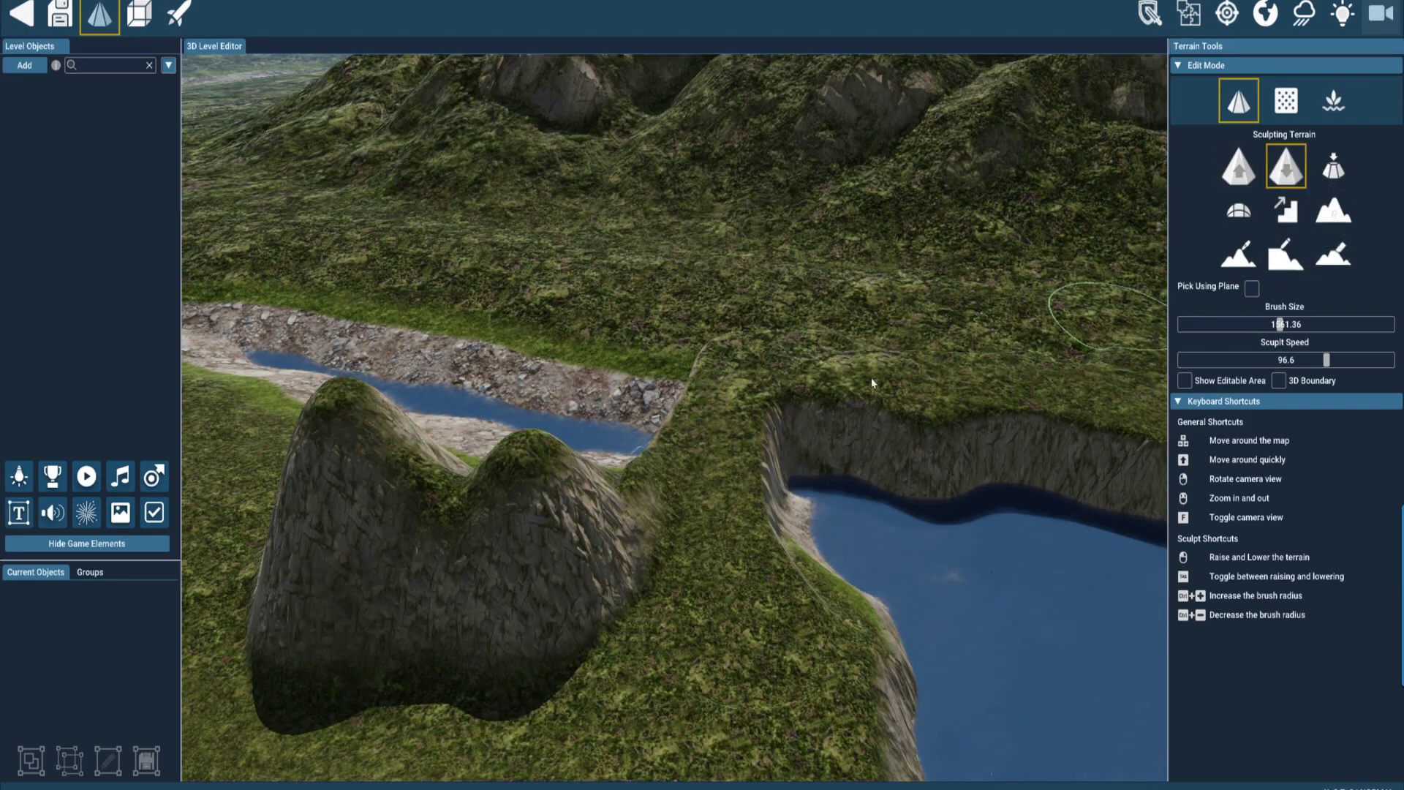
{"action": "mouse_move", "coordinate": [543, 495]}
{"action": "left_mouse_down"}
{"action": "mouse_move", "coordinate": [455, 515]}
{"action": "mouse_move", "coordinate": [395, 586]}
{"action": "mouse_move", "coordinate": [525, 594]}
{"action": "mouse_move", "coordinate": [443, 686]}
{"action": "mouse_move", "coordinate": [532, 582]}
{"action": "mouse_move", "coordinate": [439, 556]}
{"action": "mouse_move", "coordinate": [528, 611]}
{"action": "left_mouse_up"}
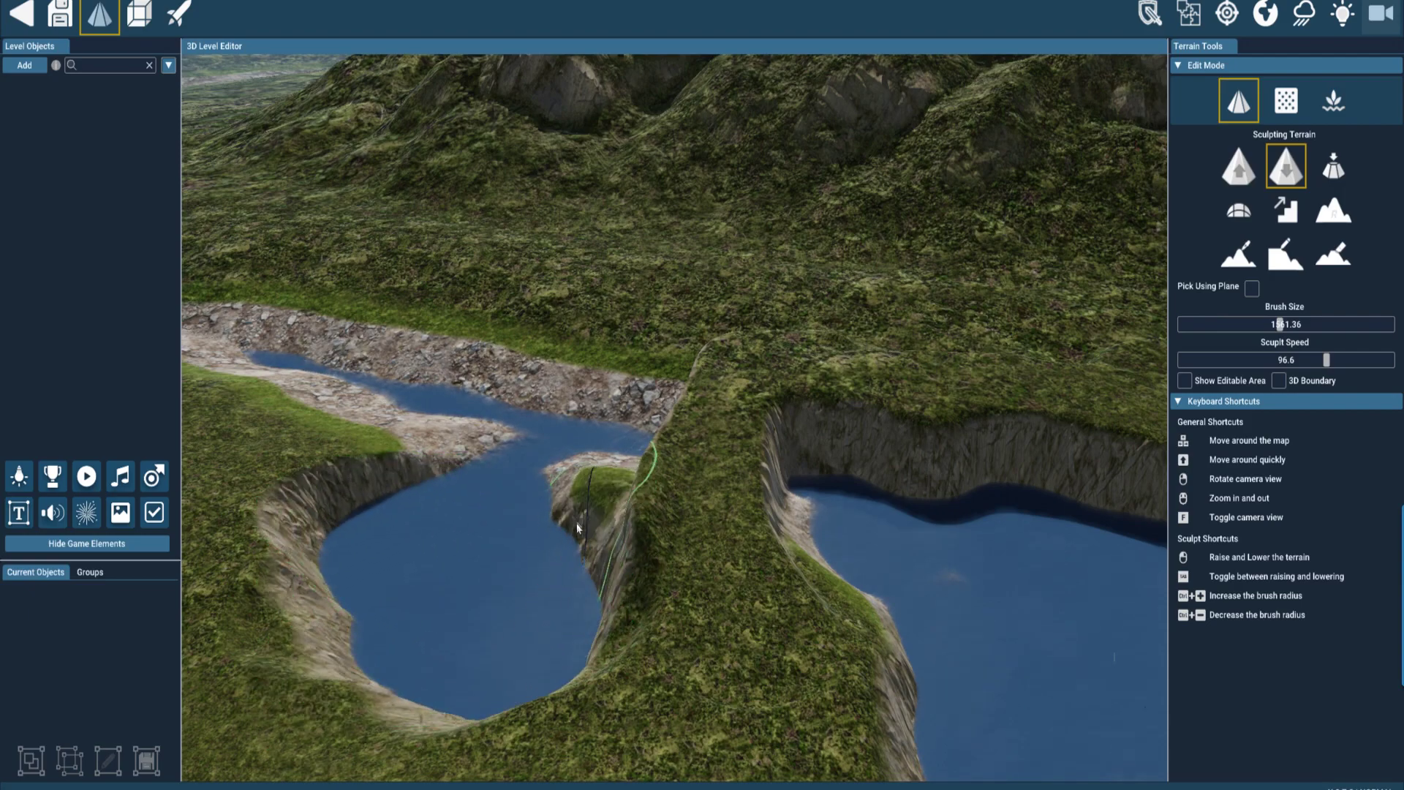
- Level the river channel behind the new basin to the height of the surrounding grass, working from the land bridge along the river
{"action": "left_click", "coordinate": [1335, 168]}
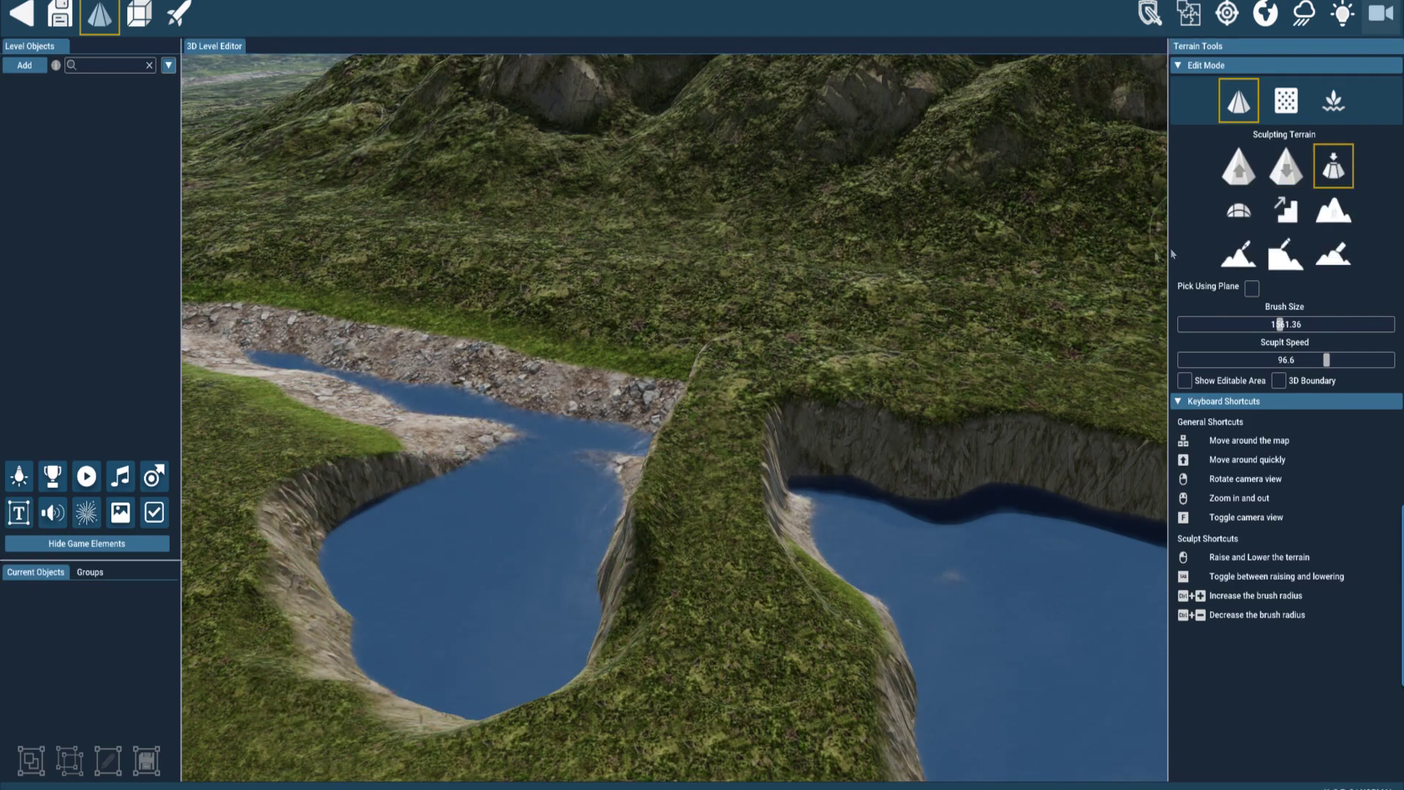
{"action": "left_click_drag", "start_coordinate": [756, 368], "coordinate": [725, 363]}
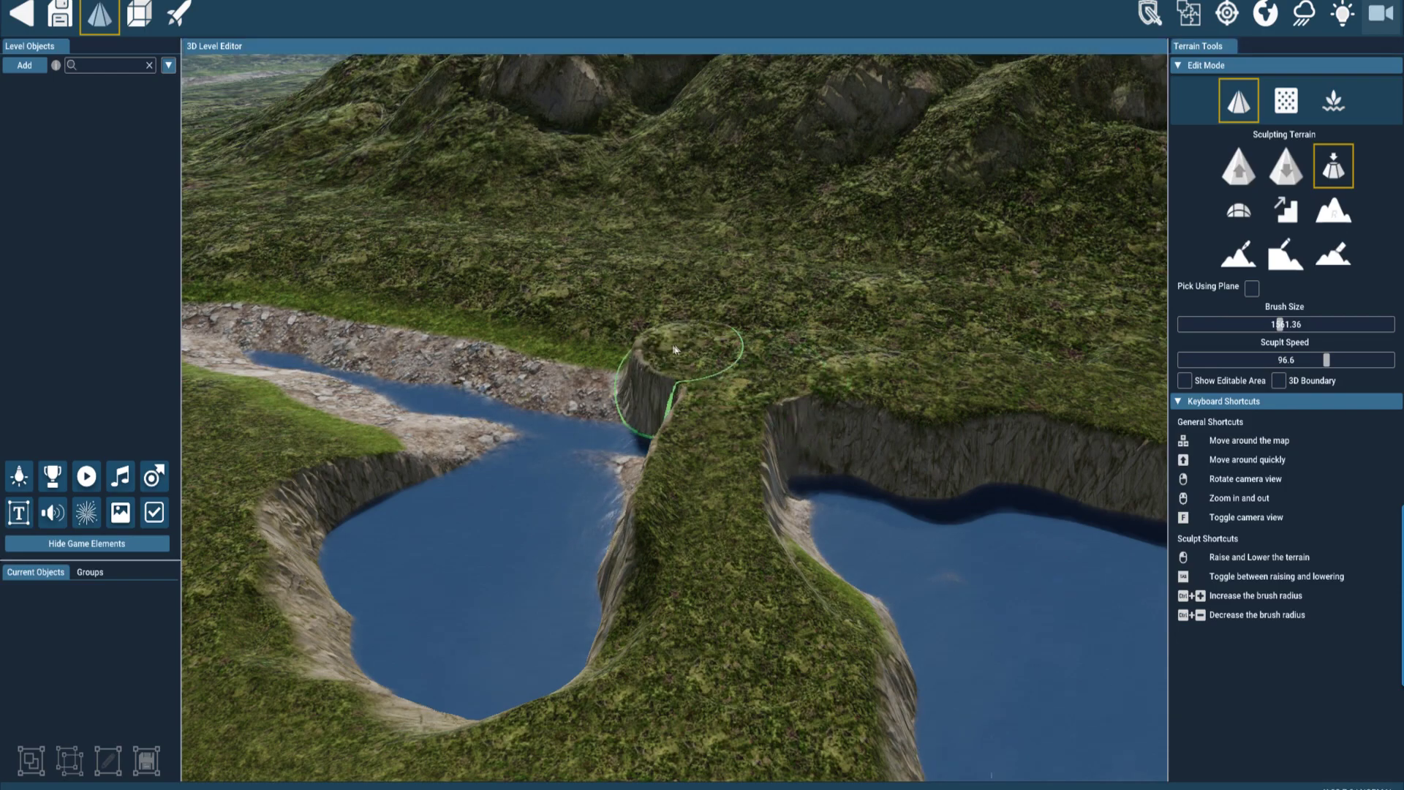
{"action": "left_click_drag", "start_coordinate": [533, 357], "coordinate": [351, 381]}
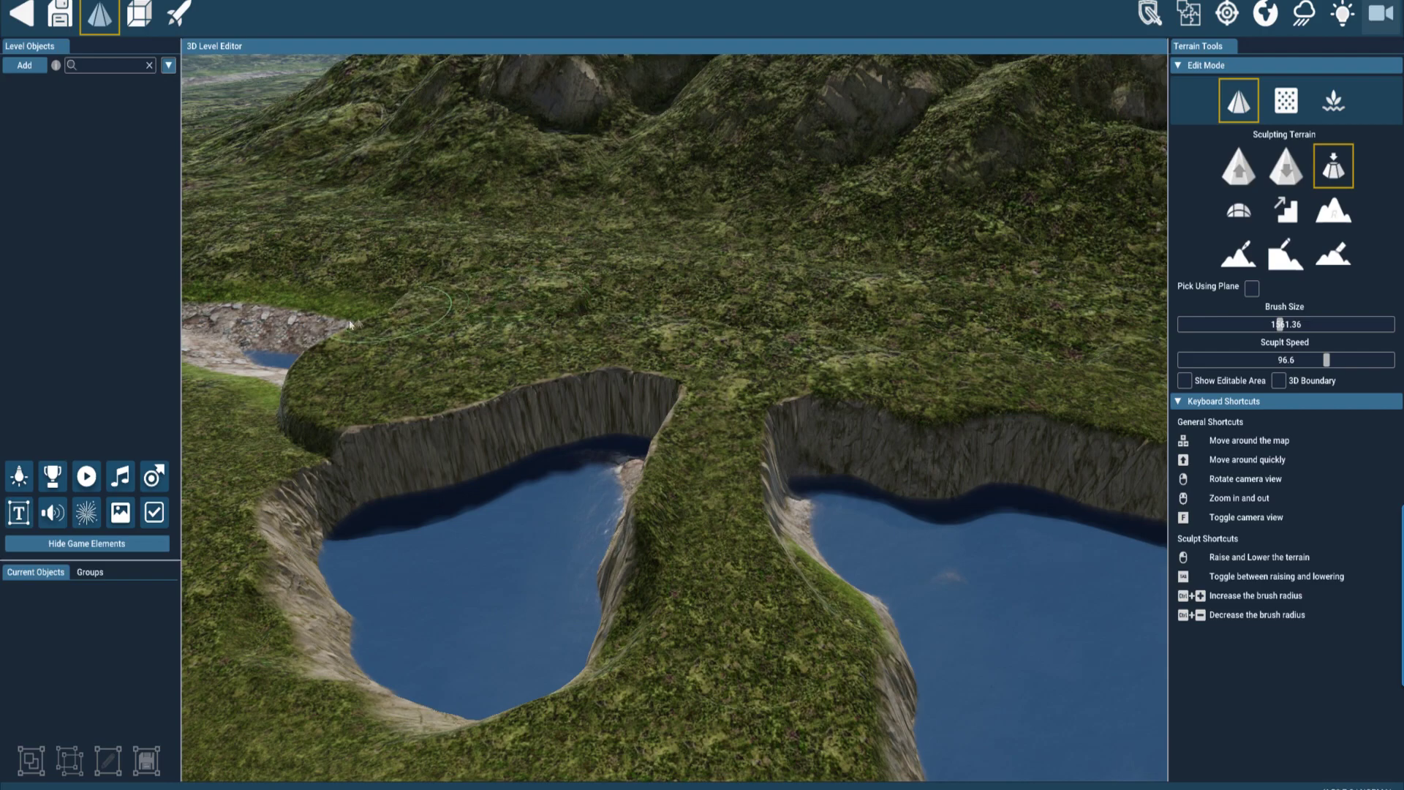
- Smooth the steep banks around the two water basins and the land bridge between them
{"action": "left_click", "coordinate": [1237, 213]}
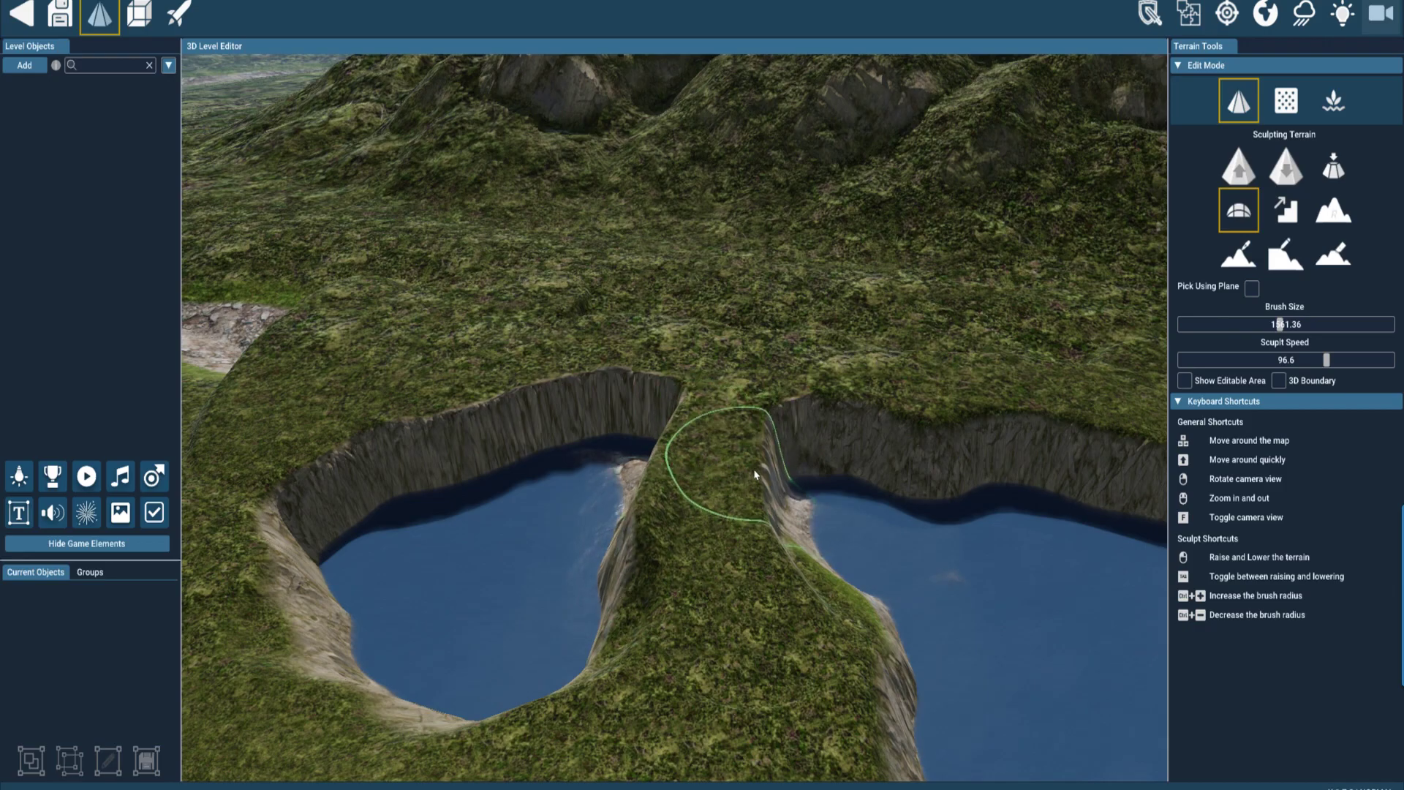
{"action": "mouse_move", "coordinate": [608, 585]}
{"action": "right_mouse_down"}
{"action": "mouse_move", "coordinate": [668, 402]}
{"action": "mouse_move", "coordinate": [674, 432]}
{"action": "mouse_move", "coordinate": [667, 408]}
{"action": "mouse_move", "coordinate": [608, 586]}
{"action": "right_mouse_up"}
{"action": "key", "text": "a"}
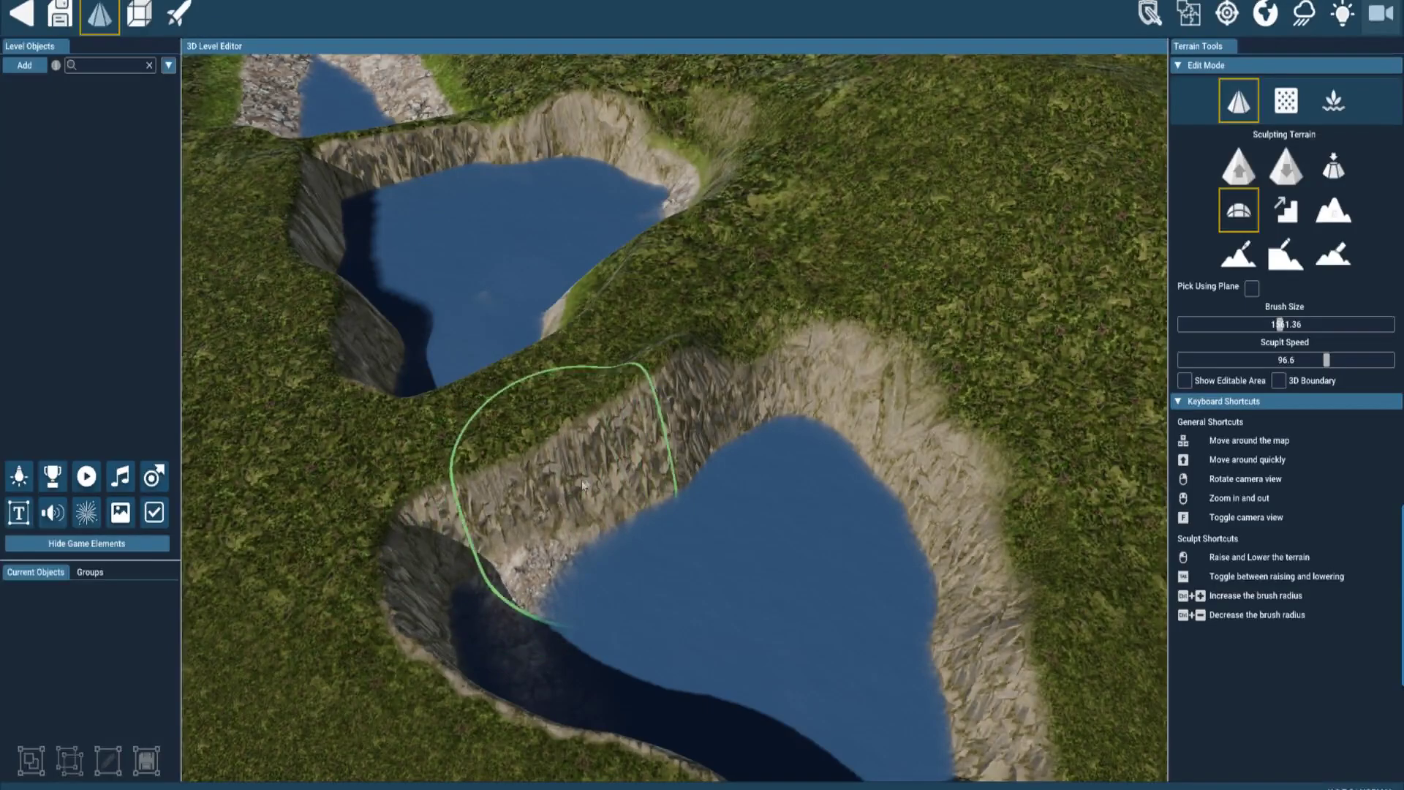
- With brush size 568.49, build a terrain ramp from the upper rim of the larger basin down to its water
{"action": "left_click", "coordinate": [1281, 225]}
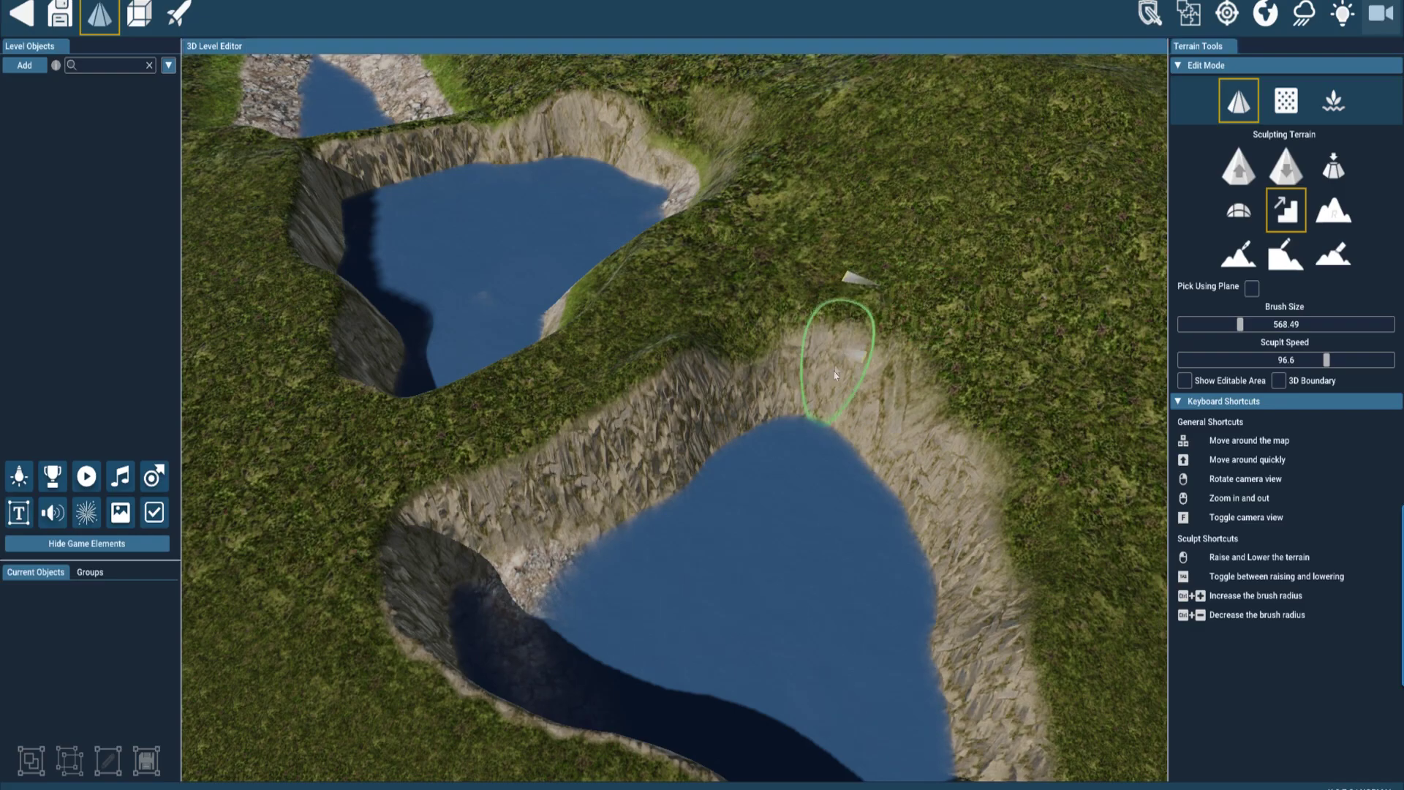
{"action": "left_click_drag", "start_coordinate": [648, 615], "coordinate": [539, 639]}
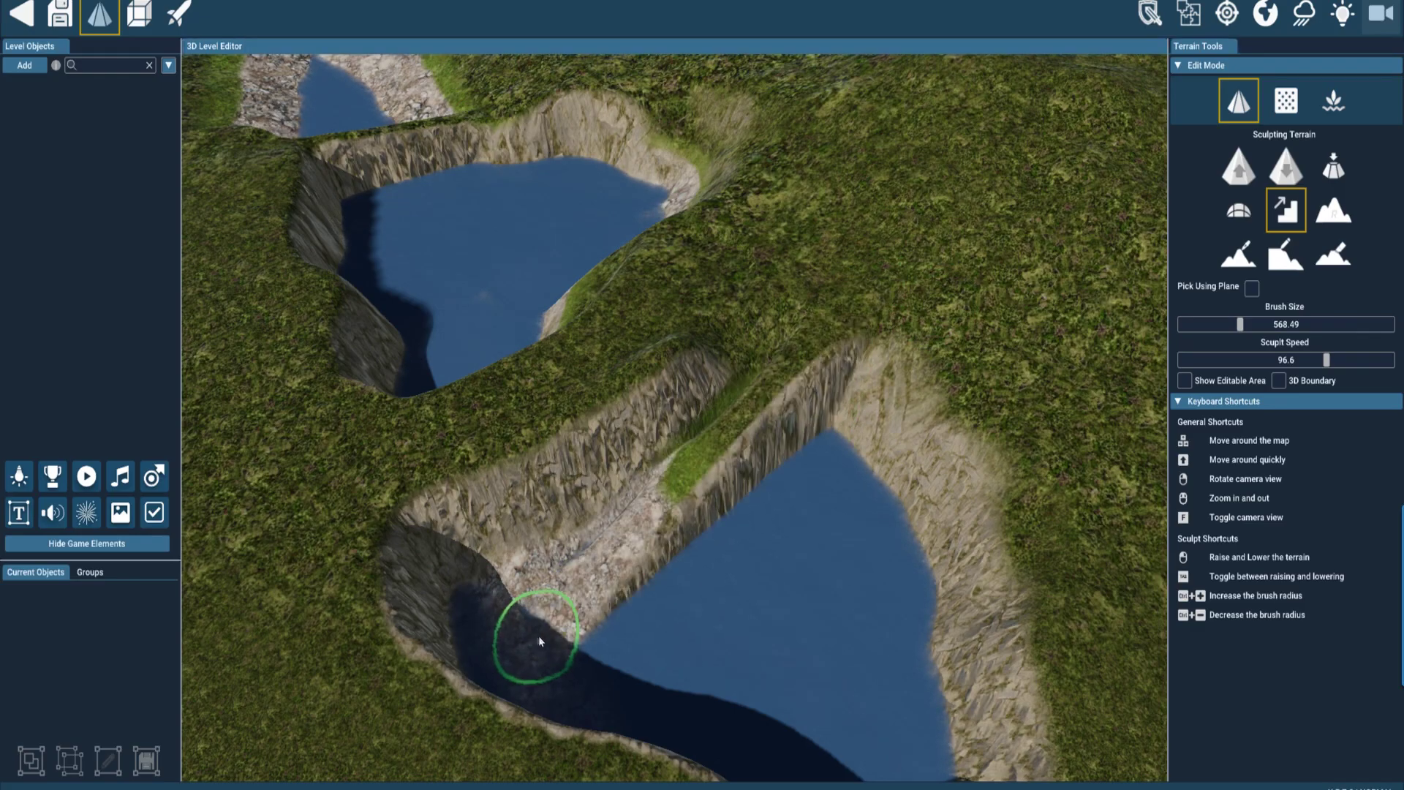
- Smooth the terrain where the new ramp meets the grass at its upper end
{"action": "right_click_drag", "start_coordinate": [668, 376], "coordinate": [677, 386]}
{"action": "key", "text": "w"}
{"action": "key", "text": "w"}
{"action": "left_click", "coordinate": [1229, 213]}
{"action": "mouse_move", "coordinate": [906, 204]}
{"action": "left_mouse_down"}
{"action": "mouse_move", "coordinate": [878, 165]}
{"action": "mouse_move", "coordinate": [721, 307]}
{"action": "mouse_move", "coordinate": [543, 560]}
{"action": "mouse_move", "coordinate": [794, 296]}
{"action": "left_mouse_up"}
{"action": "right_click_drag", "start_coordinate": [793, 297], "coordinate": [863, 234]}
{"action": "key", "text": "w"}
{"action": "right_click_drag", "start_coordinate": [658, 322], "coordinate": [795, 273]}
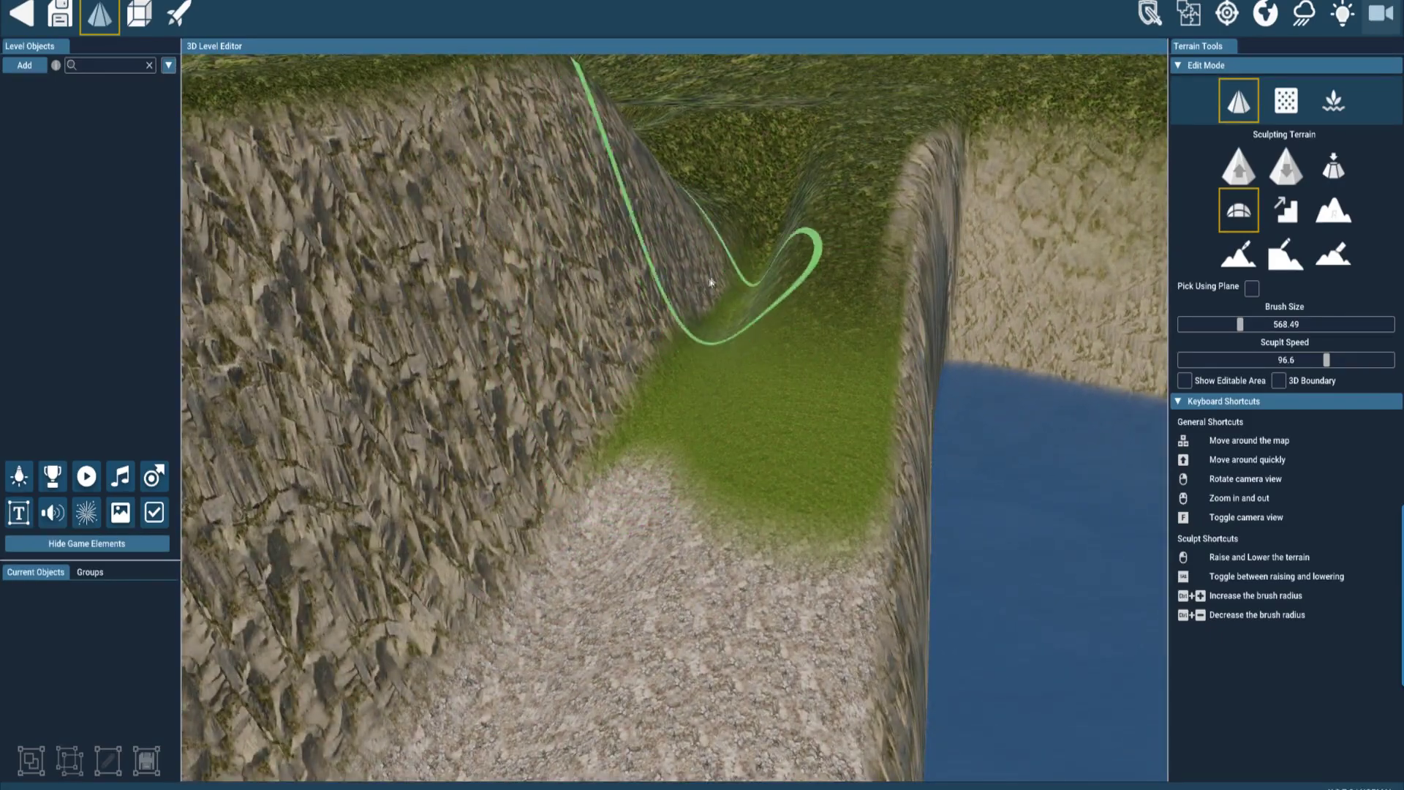
{"action": "key", "text": "Escape"}
- Fly through the landscape to examine the lakeshore, the pine forest at ground level and the wooded hills from above
{"action": "key", "text": "w"}
{"action": "right_click_drag", "start_coordinate": [737, 364], "coordinate": [570, 344]}
{"action": "right_click_drag", "start_coordinate": [675, 417], "coordinate": [409, 556]}
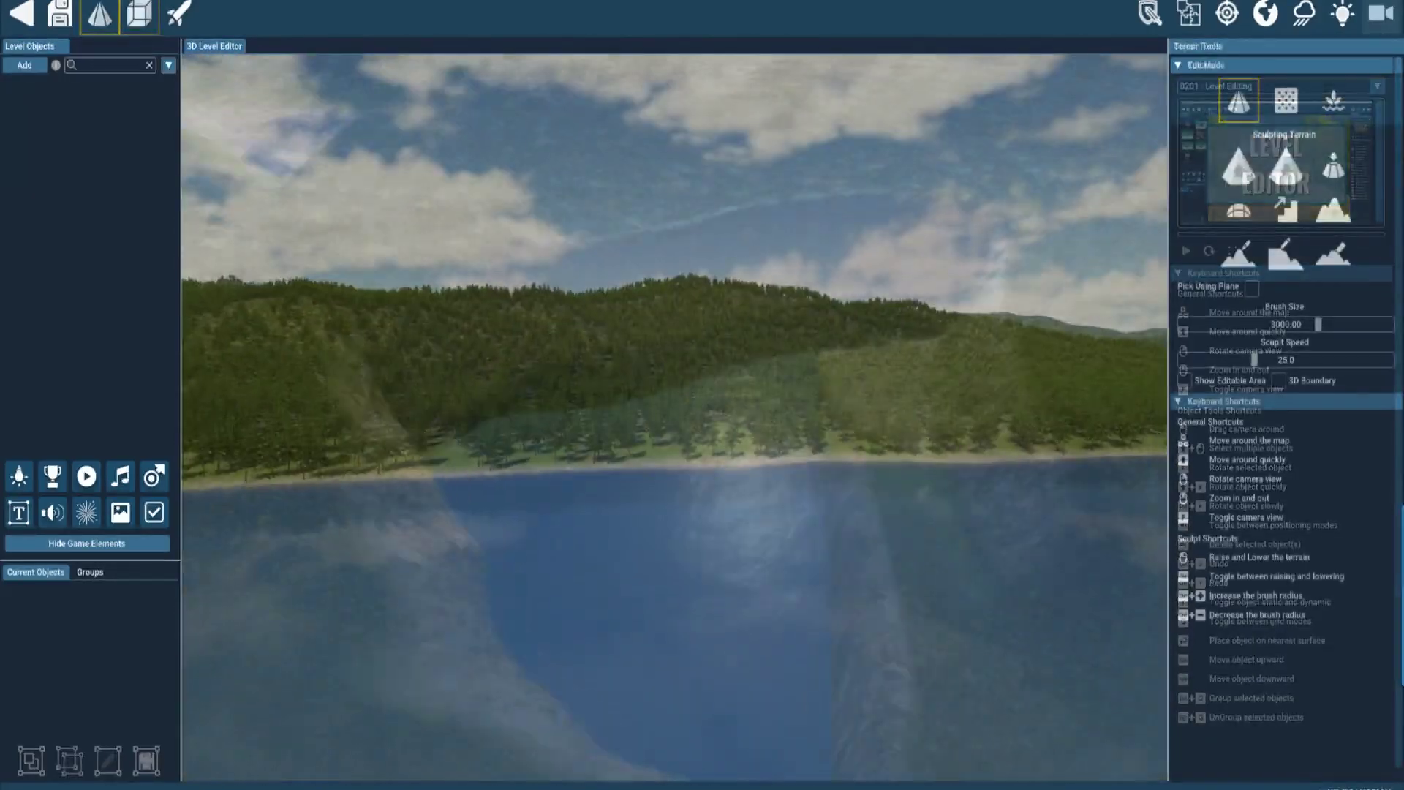
{"action": "key", "text": "w"}
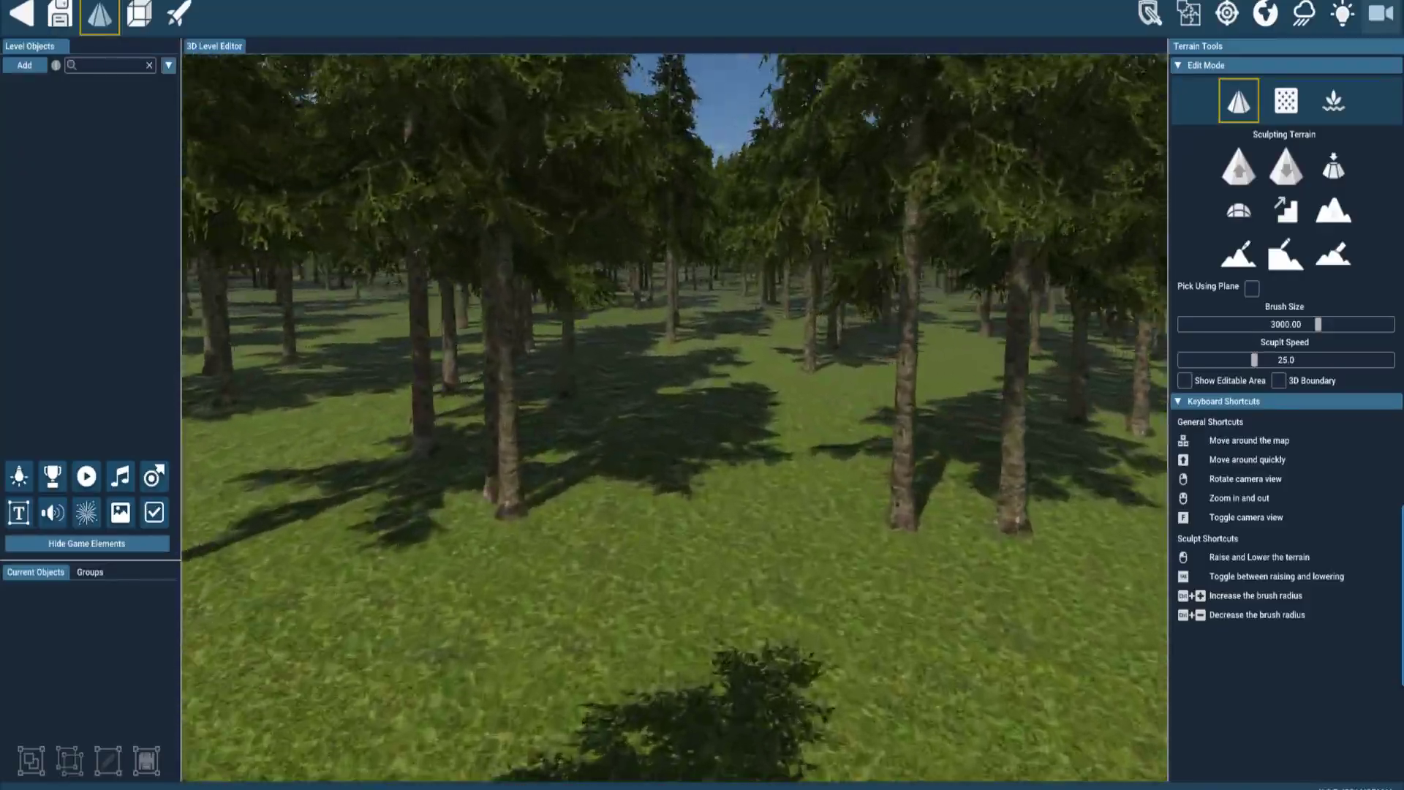
{"action": "key", "text": "w"}
{"action": "right_click_drag", "start_coordinate": [675, 417], "coordinate": [674, 183]}
{"action": "key", "text": "w"}
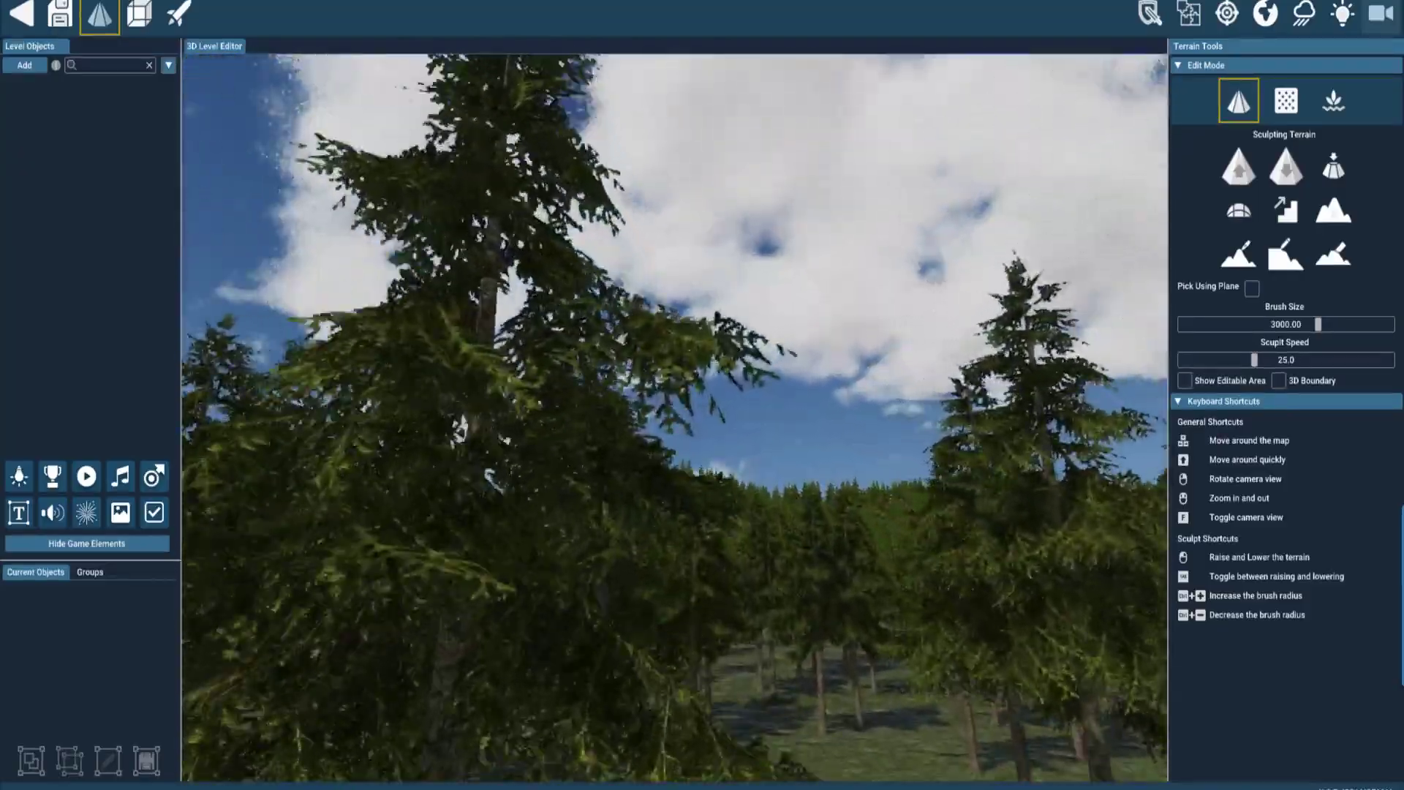
{"action": "key", "text": "w"}
{"action": "key", "text": "w"}
{"action": "right_click_drag", "start_coordinate": [675, 417], "coordinate": [308, 453]}
{"action": "key", "text": "w"}
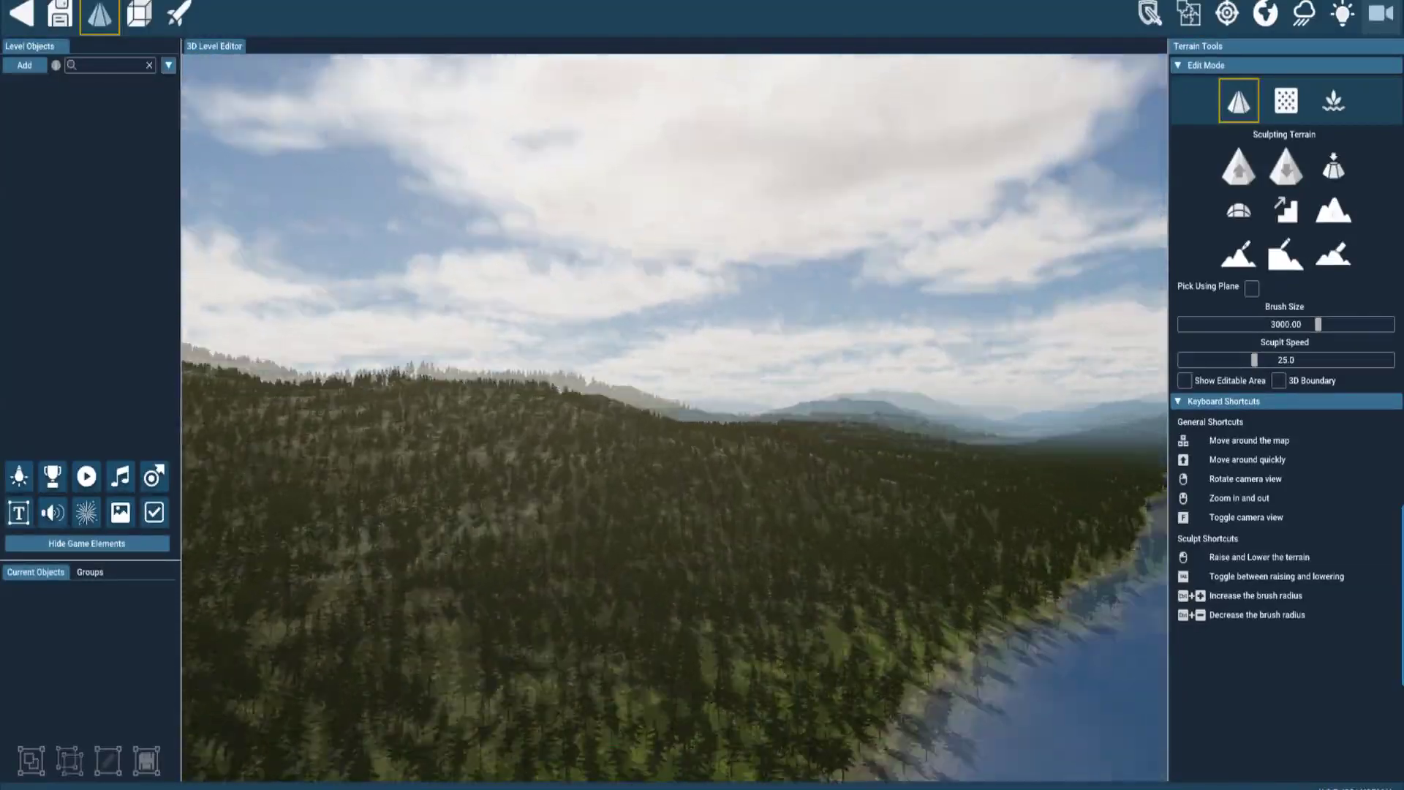
{"action": "right_click_drag", "start_coordinate": [675, 417], "coordinate": [634, 358]}
{"action": "key", "text": "w"}
{"action": "key", "text": "w"}
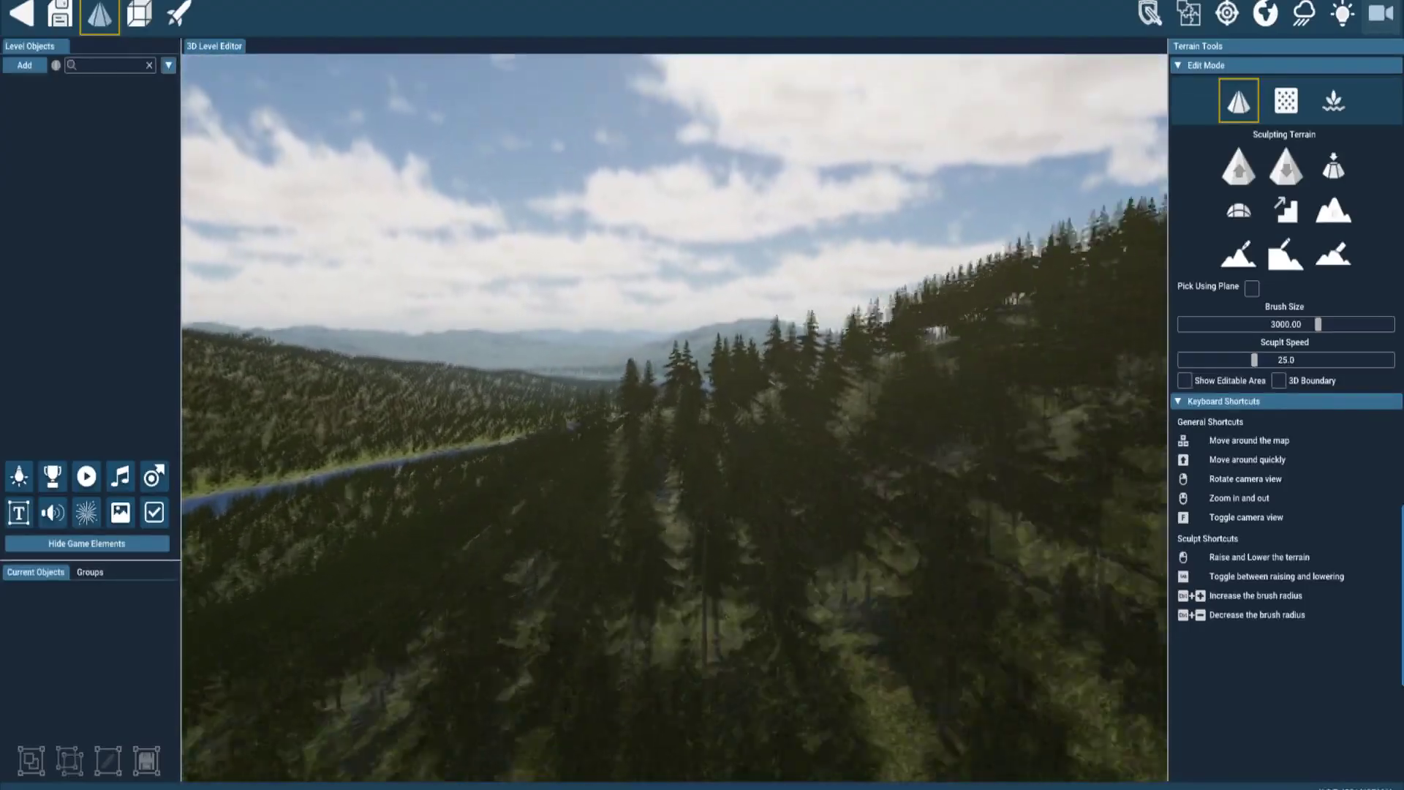
{"action": "key", "text": "w"}
{"action": "mouse_move", "coordinate": [675, 416]}
{"action": "right_mouse_down"}
{"action": "mouse_move", "coordinate": [692, 464]}
{"action": "mouse_move", "coordinate": [700, 426]}
{"action": "right_mouse_up"}
{"action": "key", "text": "w"}
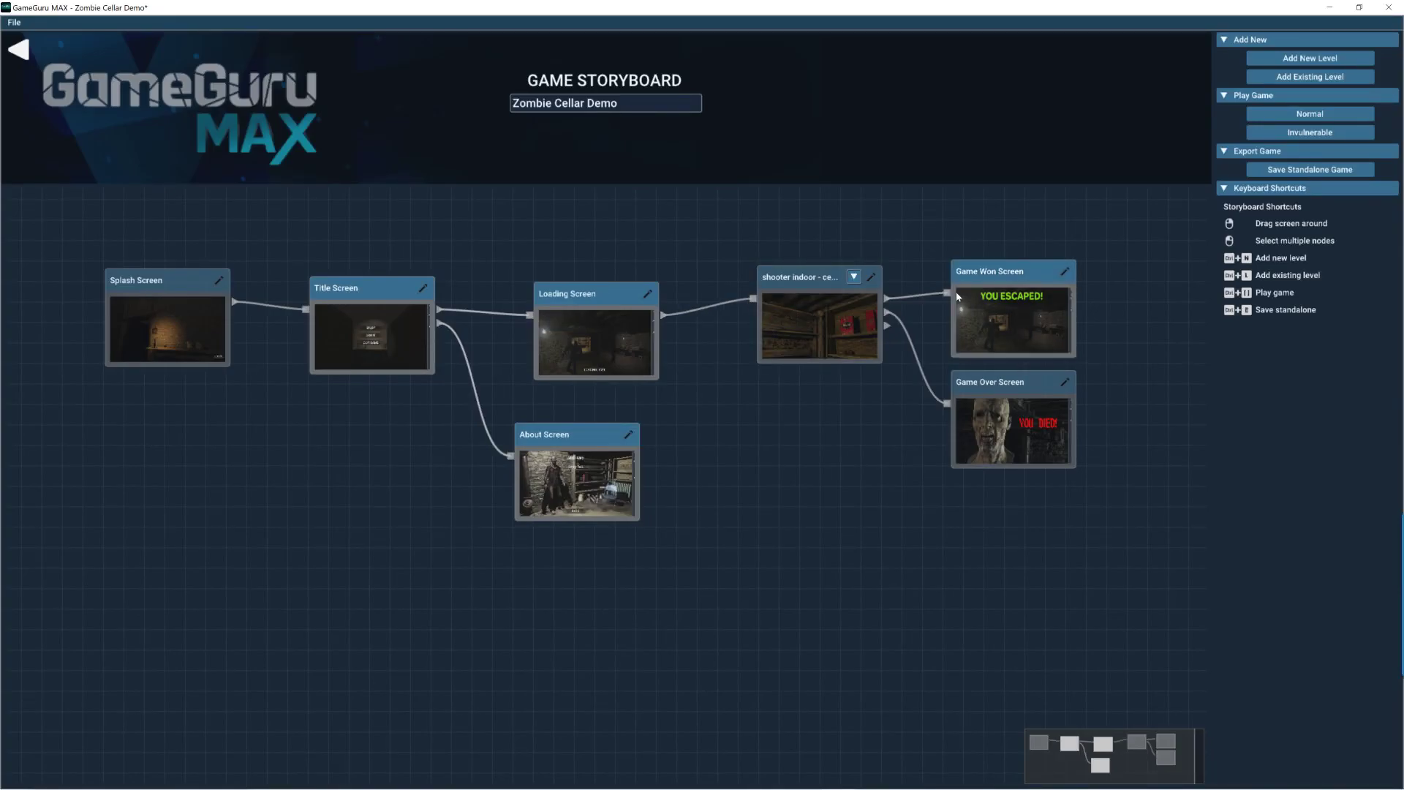
- Select the Game Won and Game Over screens in the storyboard and move them together farther away from the level node
{"action": "left_click_drag", "start_coordinate": [935, 230], "coordinate": [1138, 529]}
{"action": "mouse_move", "coordinate": [1049, 344]}
{"action": "left_mouse_down"}
{"action": "mouse_move", "coordinate": [1105, 292]}
{"action": "mouse_move", "coordinate": [1059, 323]}
{"action": "left_mouse_up"}
{"action": "mouse_move", "coordinate": [522, 266]}
{"action": "middle_mouse_down"}
{"action": "mouse_move", "coordinate": [448, 307]}
{"action": "mouse_move", "coordinate": [535, 290]}
{"action": "middle_mouse_up"}
{"action": "left_click_drag", "start_coordinate": [1048, 428], "coordinate": [918, 384]}
{"action": "right_click_drag", "start_coordinate": [605, 526], "coordinate": [872, 521]}
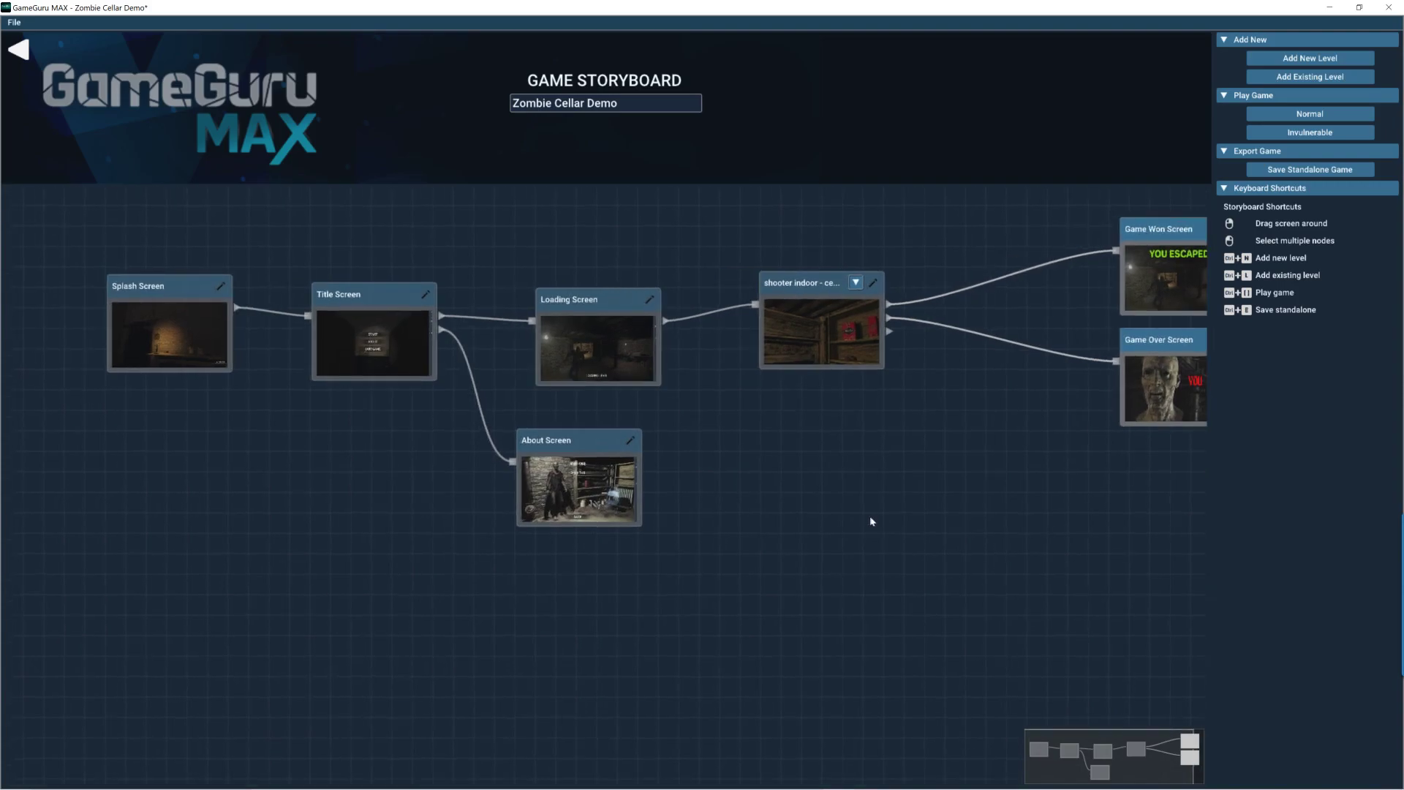
- Edit the Title Screen, moving the START, ABOUT and QUIT GAME buttons to the left side of the layout, and return to the storyboard
{"action": "left_click", "coordinate": [425, 295]}
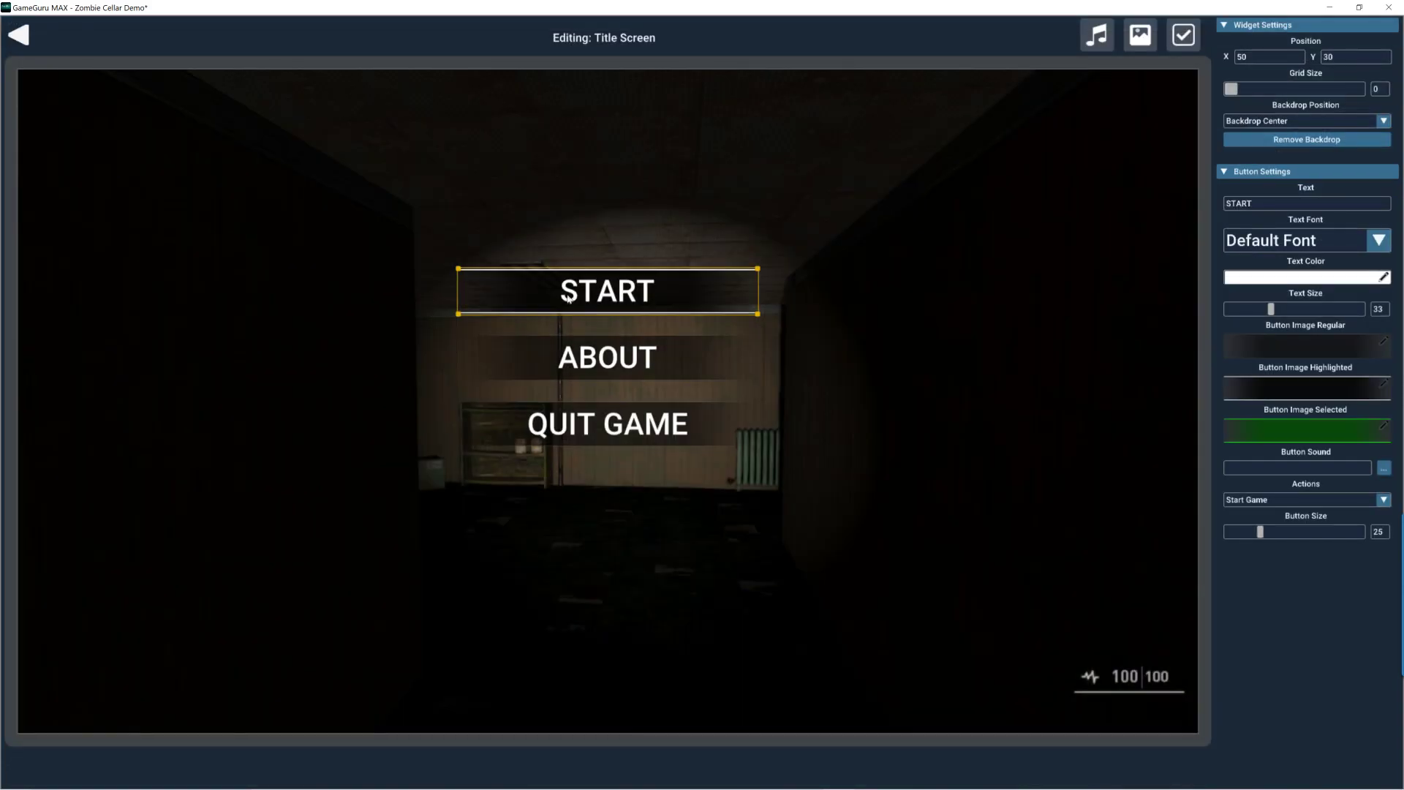
{"action": "left_click_drag", "start_coordinate": [568, 297], "coordinate": [169, 147]}
{"action": "left_click_drag", "start_coordinate": [544, 358], "coordinate": [219, 253]}
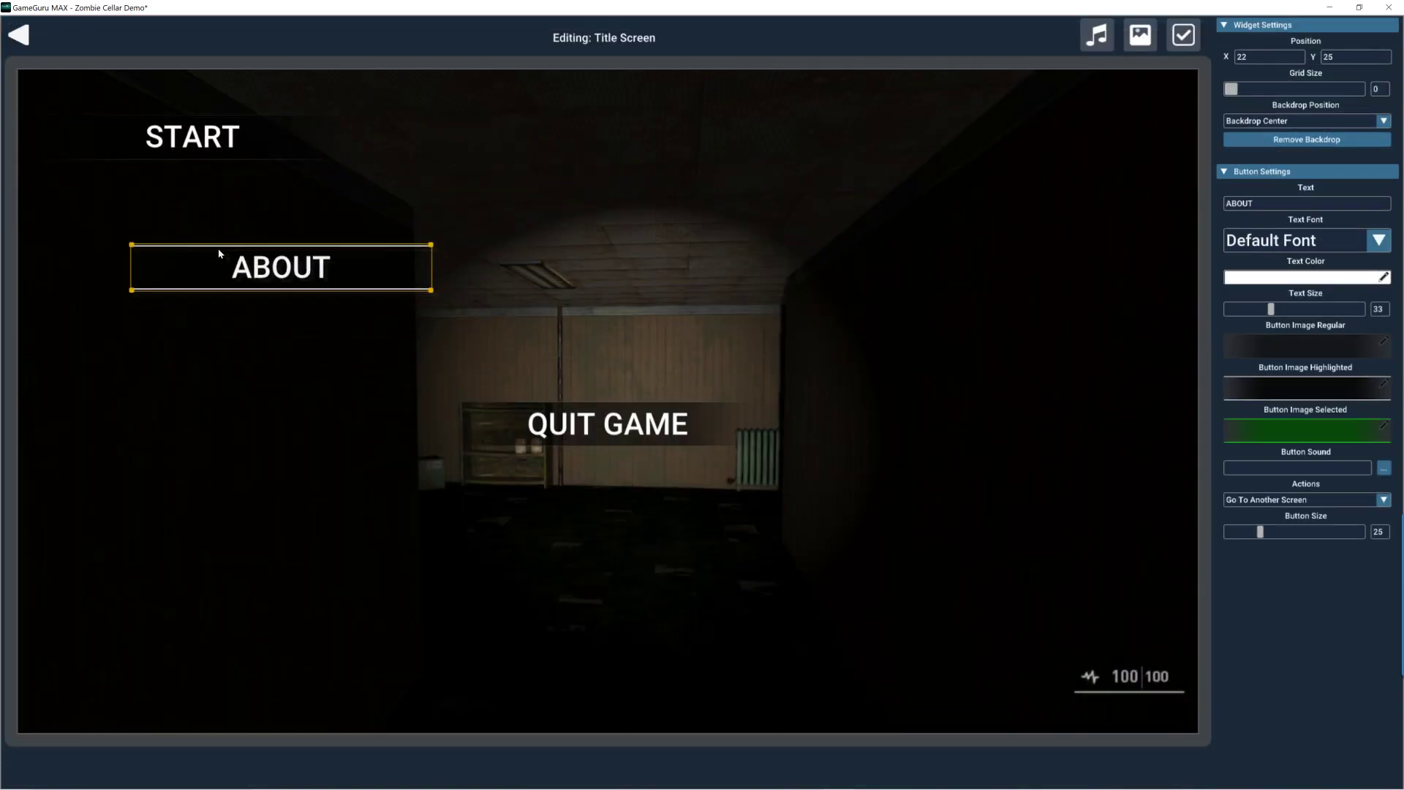
{"action": "left_click_drag", "start_coordinate": [597, 440], "coordinate": [271, 629]}
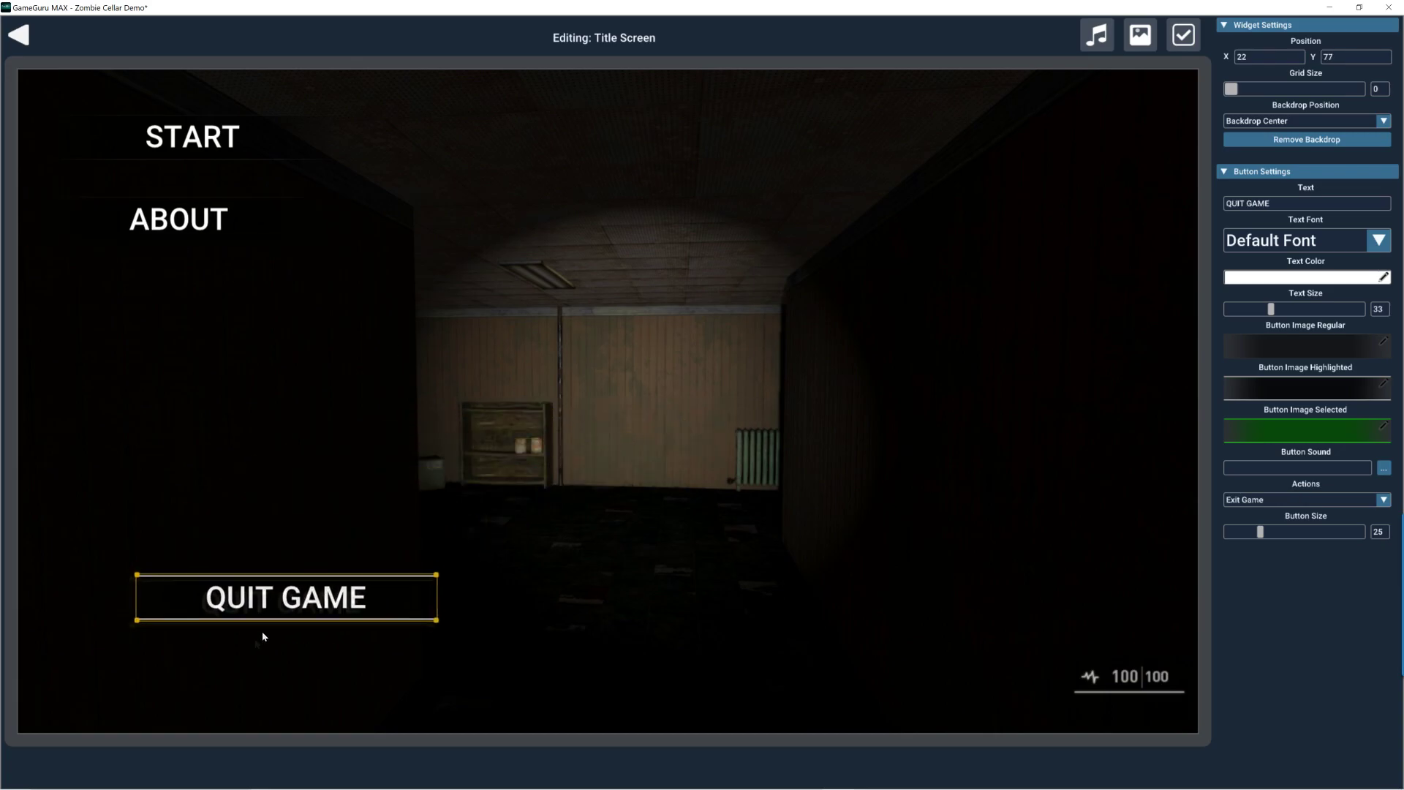
{"action": "left_click", "coordinate": [16, 35]}
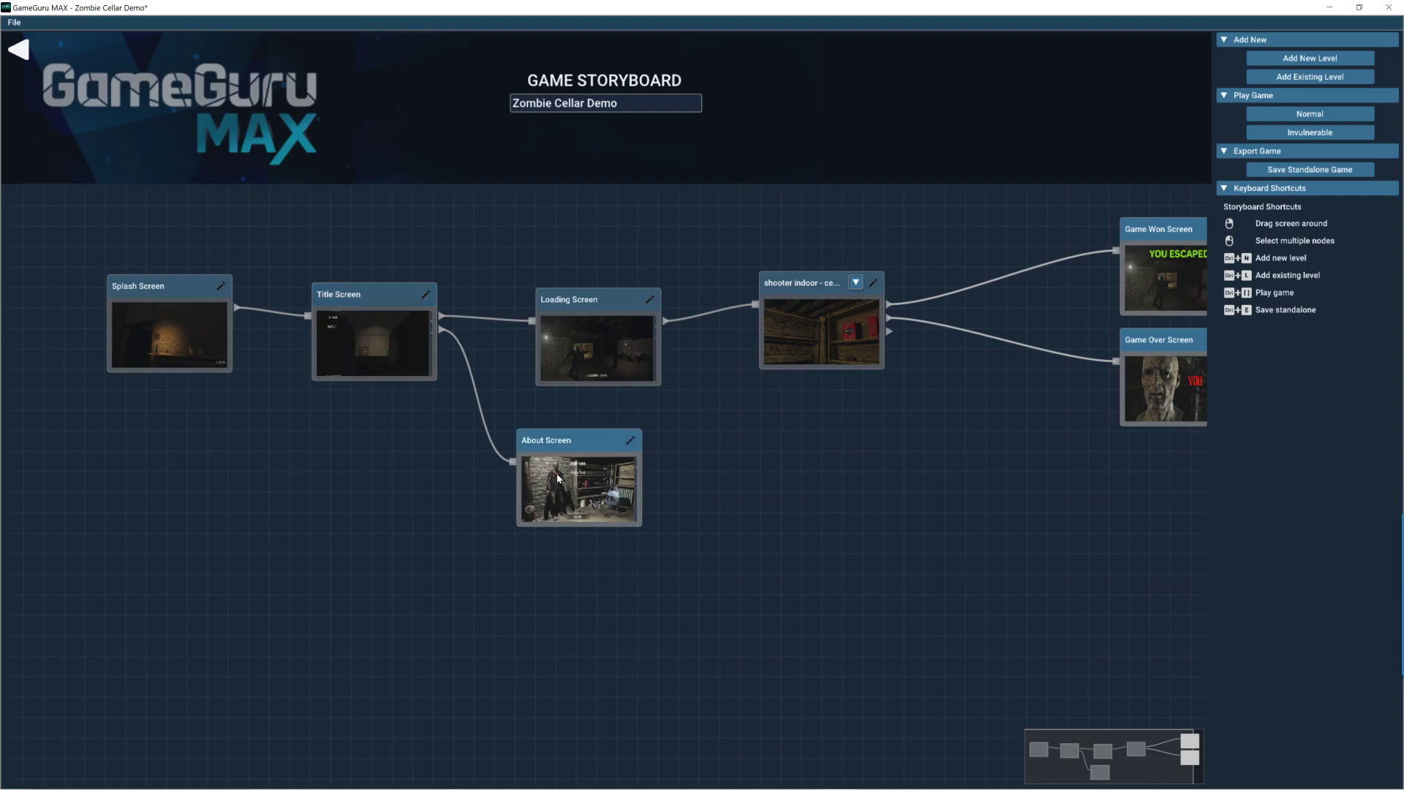
- Open the About Screen for editing
{"action": "left_click", "coordinate": [627, 442]}
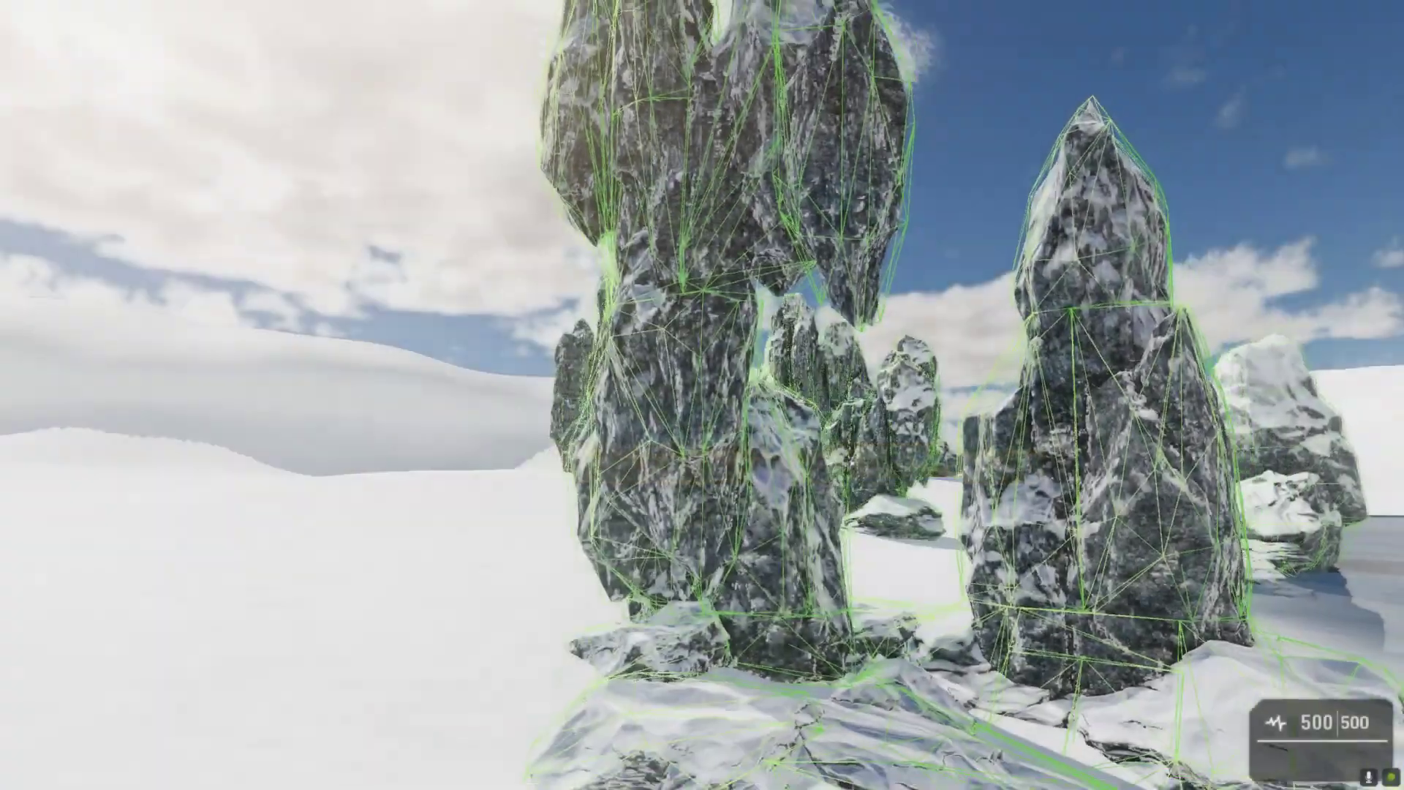
{"action": "key", "text": "w"}
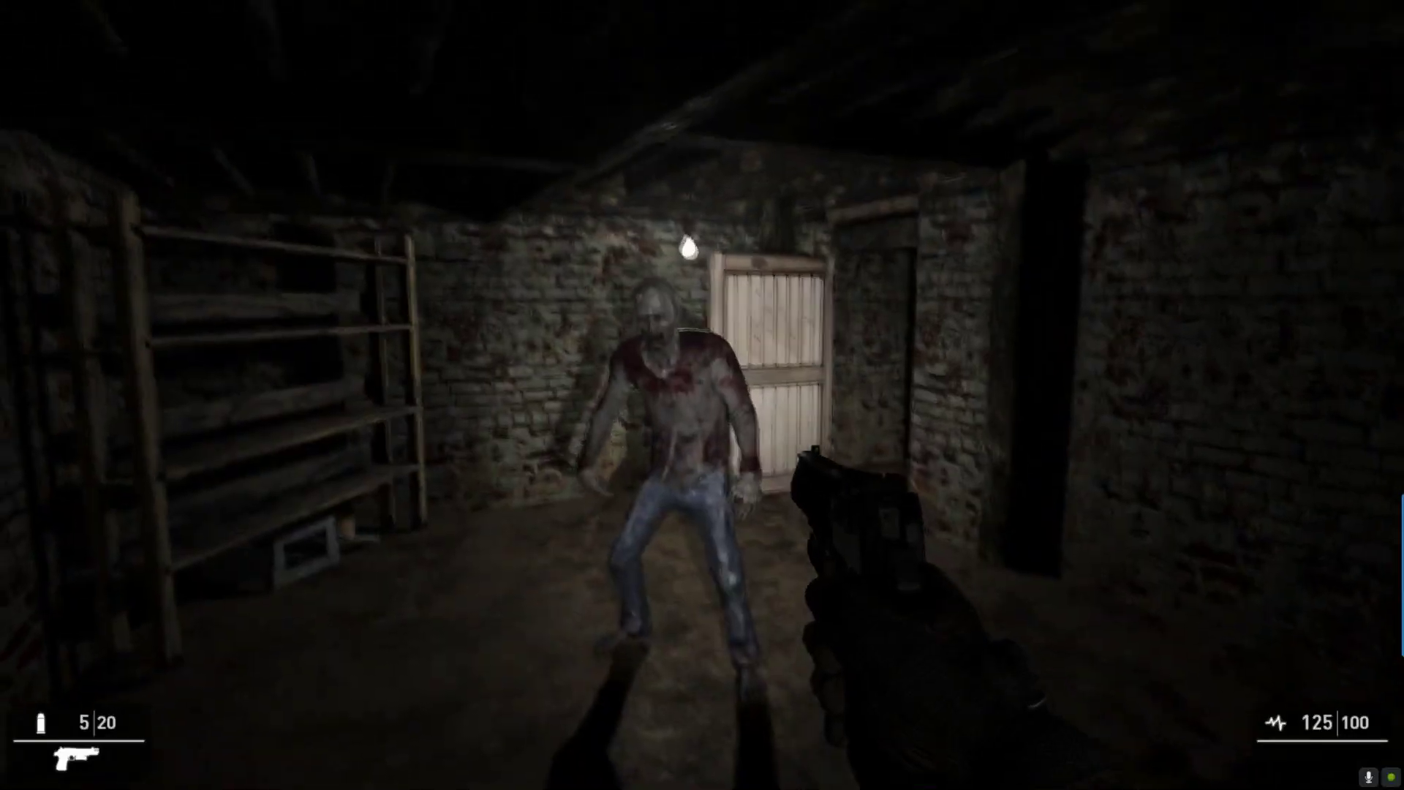
{"action": "key", "text": "s"}
{"action": "left_click", "coordinate": [702, 395]}
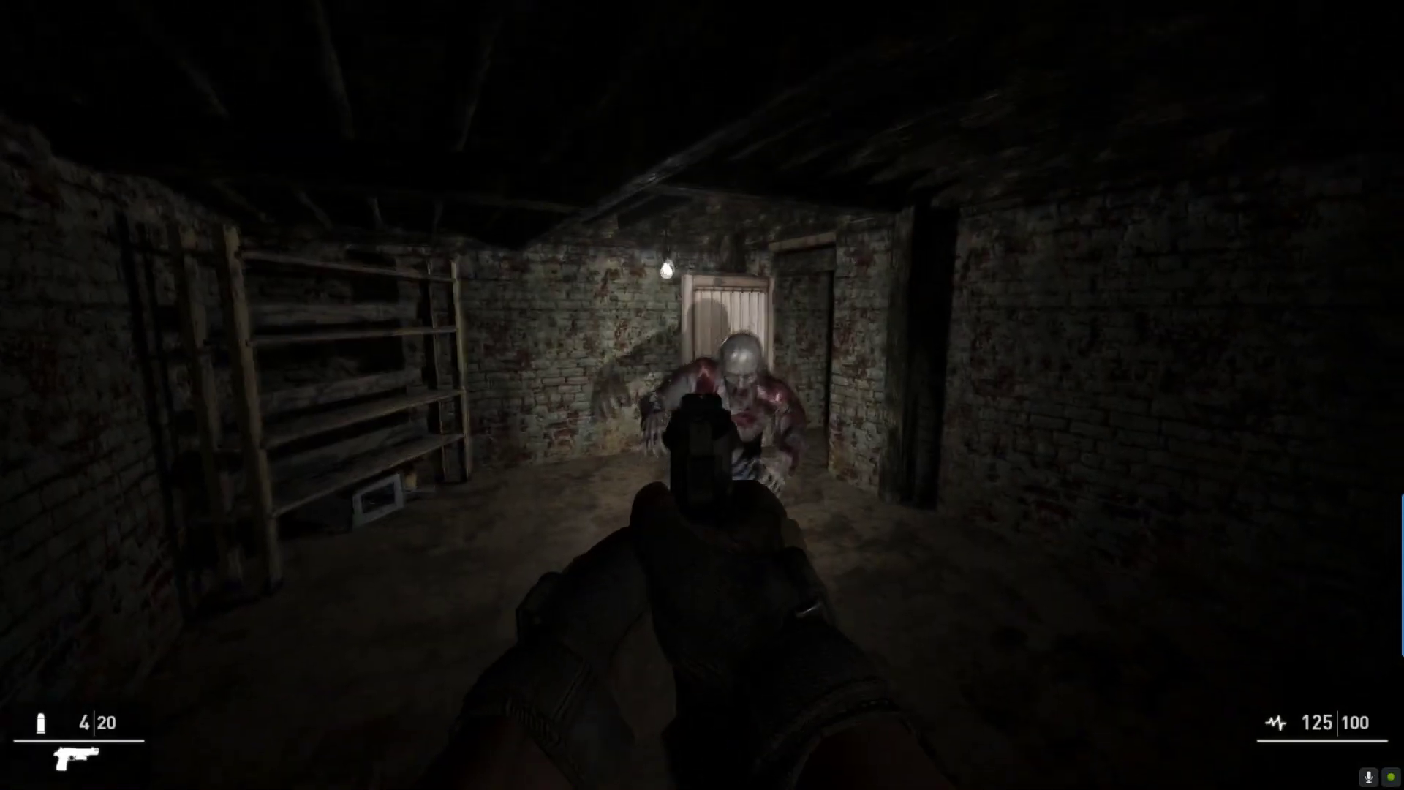
{"action": "left_click", "coordinate": [702, 395]}
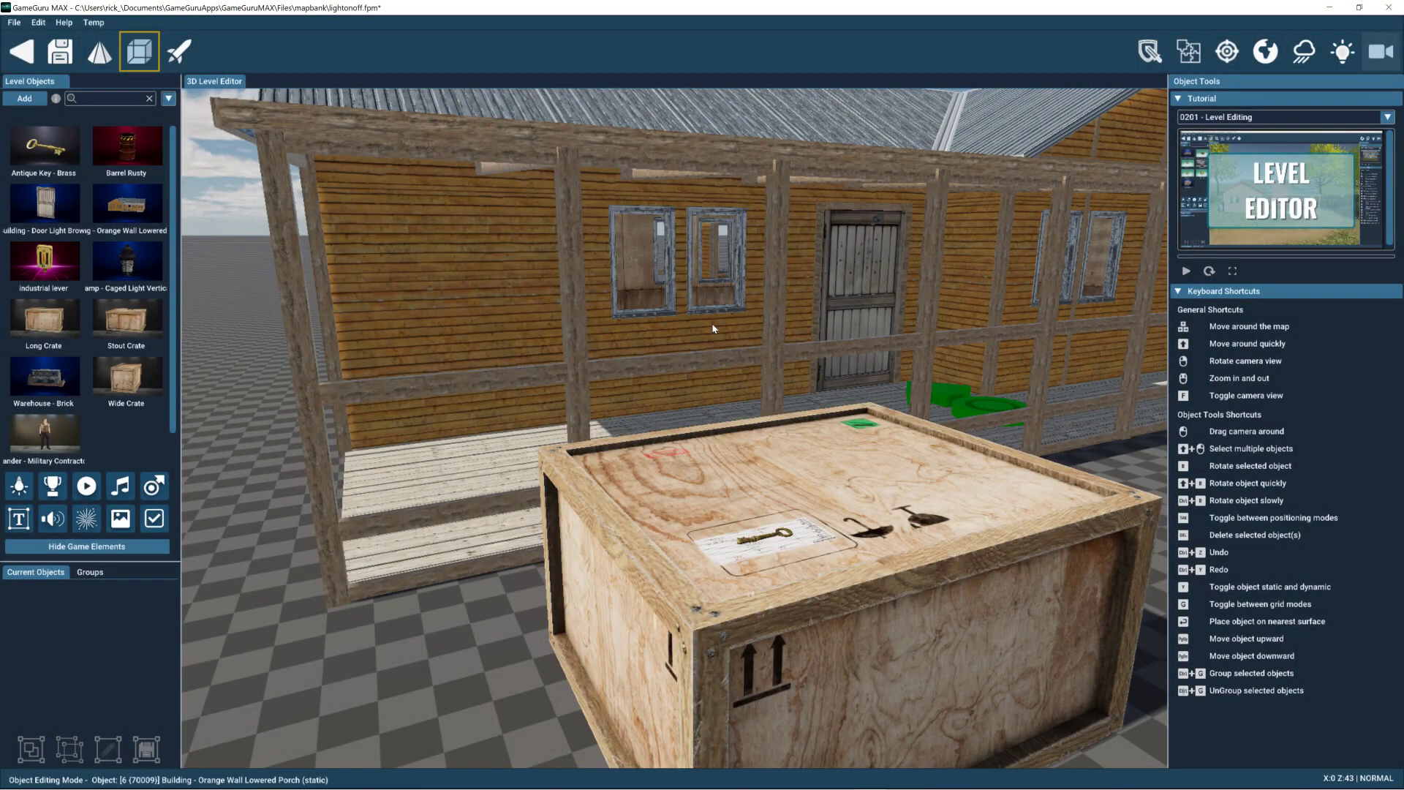
- Show the shooter connections and link the key on the crate to the object above the door, opening their relationship settings
{"action": "left_click", "coordinate": [1235, 55]}
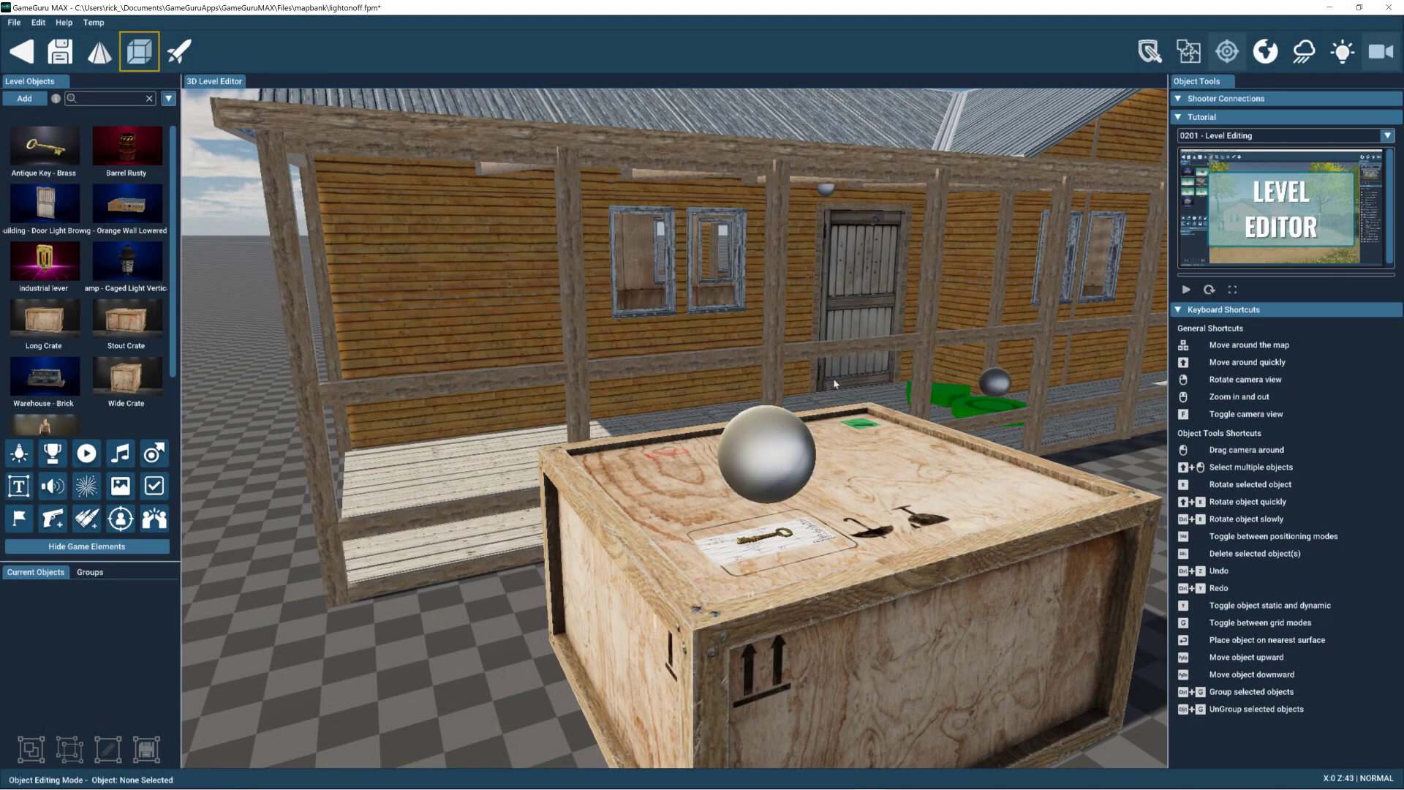
{"action": "left_click", "coordinate": [833, 187]}
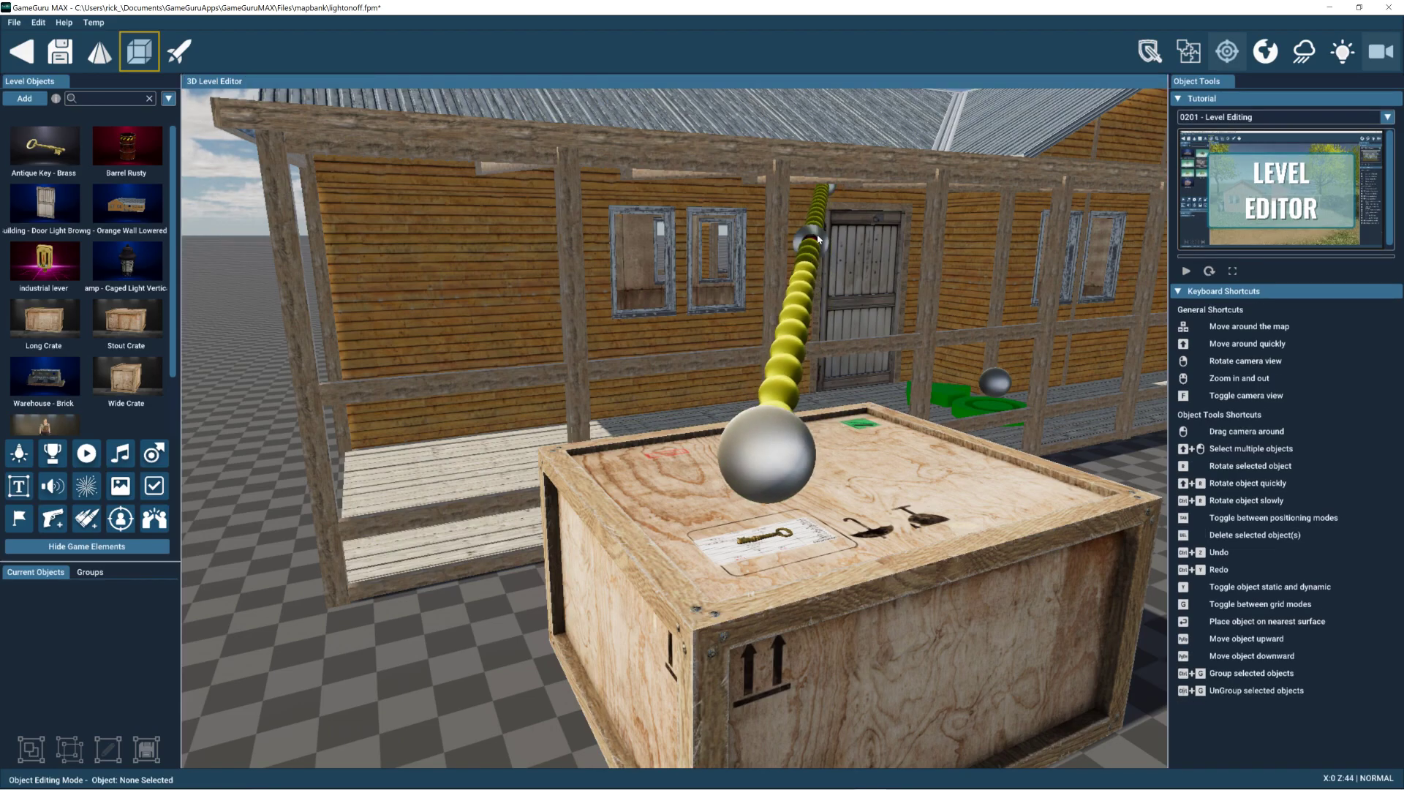
{"action": "mouse_move", "coordinate": [818, 234]}
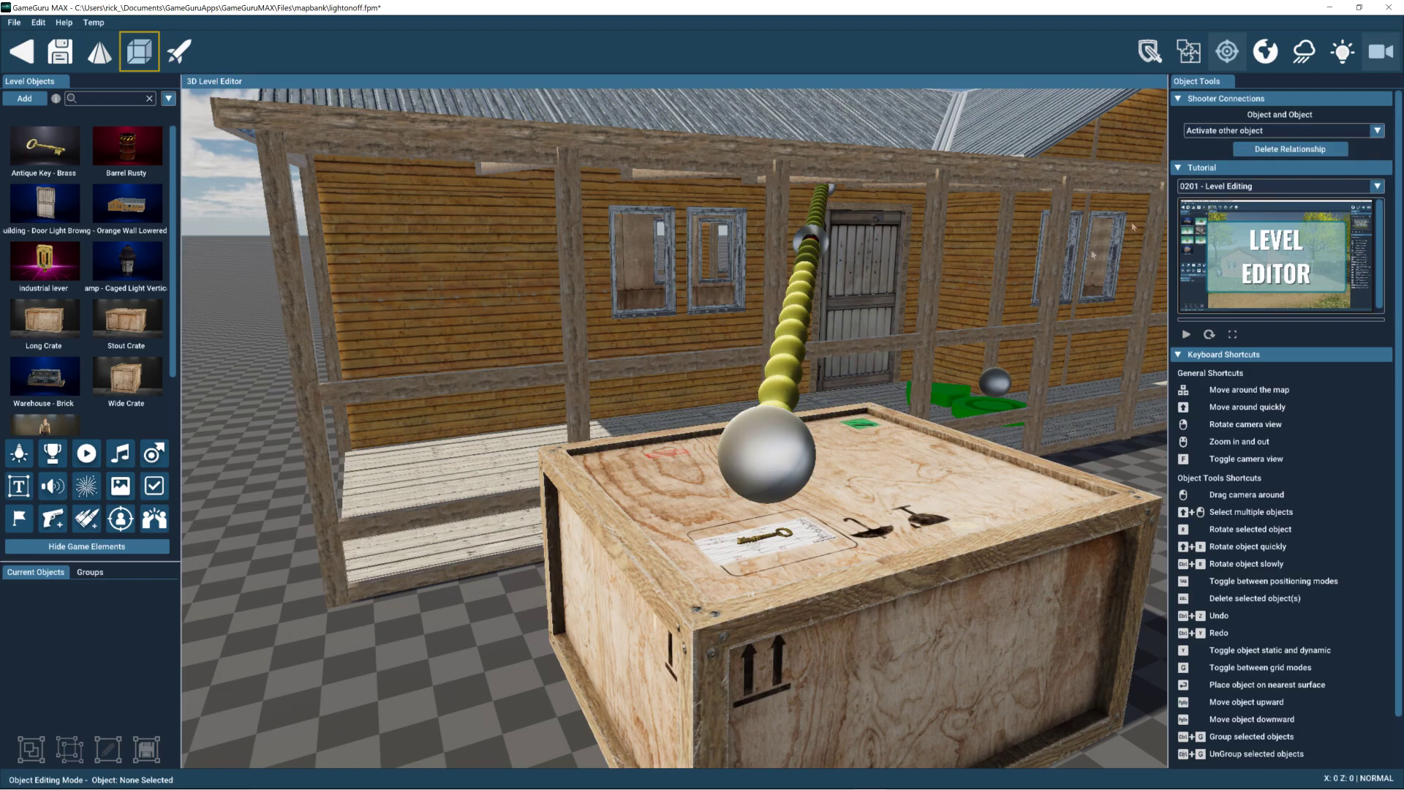